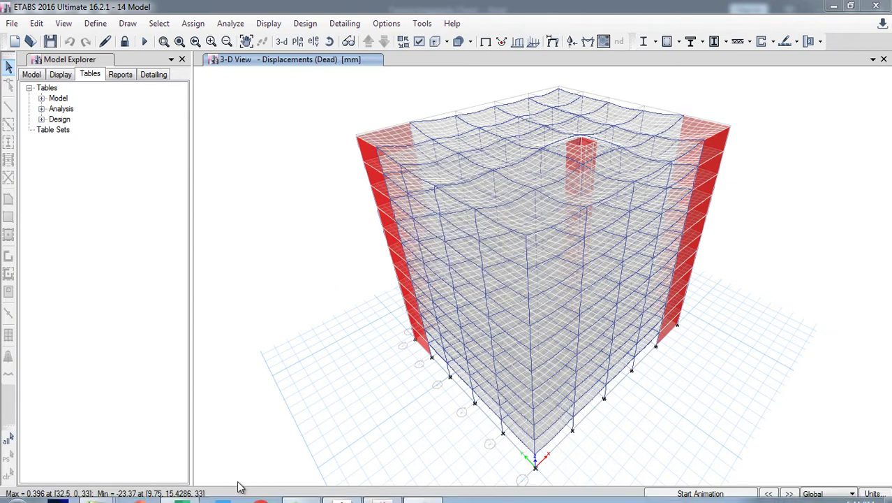
Step: Bring up the Torsion Irregularity Check workbook and scroll to the diagram showing the 1.2 and 1.4 limits
key(super)
click(195, 493)
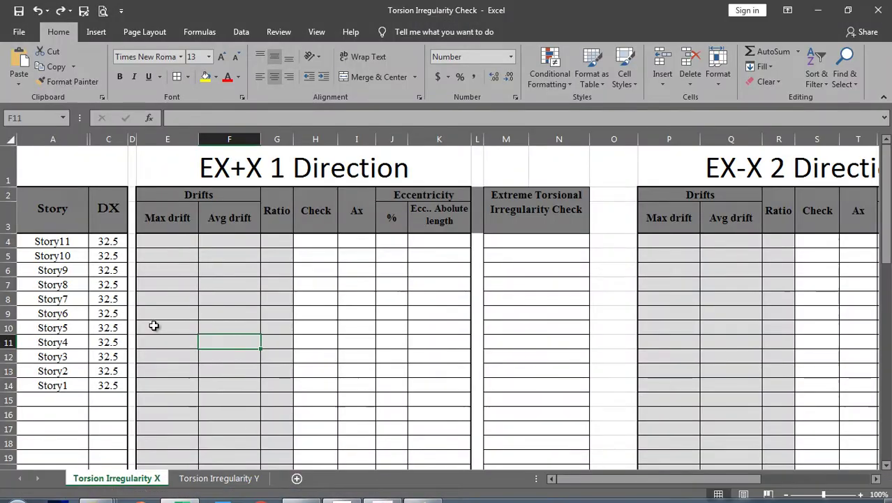
scroll(149, 336, down, 3)
scroll(149, 335, down, 5)
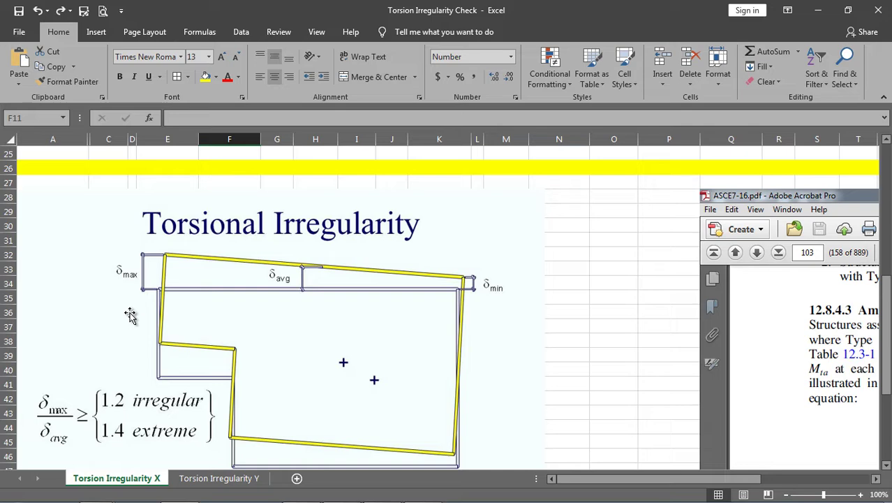
scroll(132, 315, down, 1)
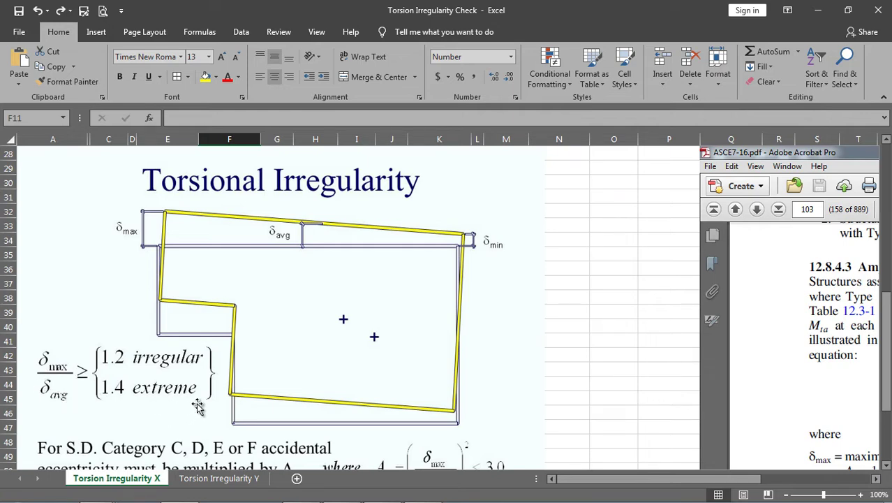
Step: Bring ASCE7-16.pdf forward and scroll back from page 103 to Table 12.3-1 on page 95
mouse_move(402, 488)
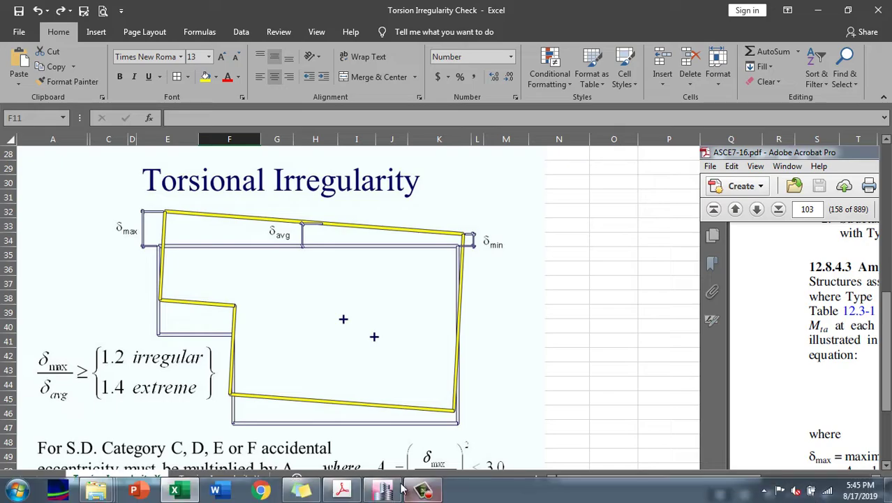
click(342, 489)
scroll(361, 316, up, 1)
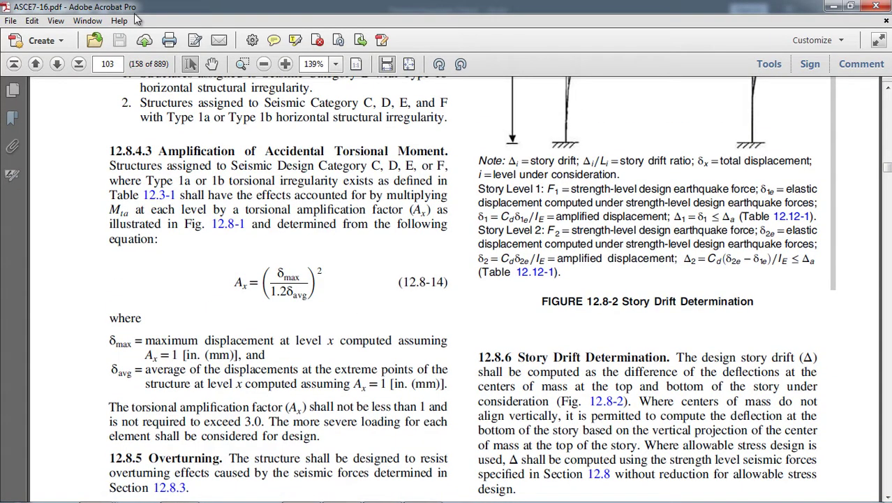
scroll(323, 253, up, 20)
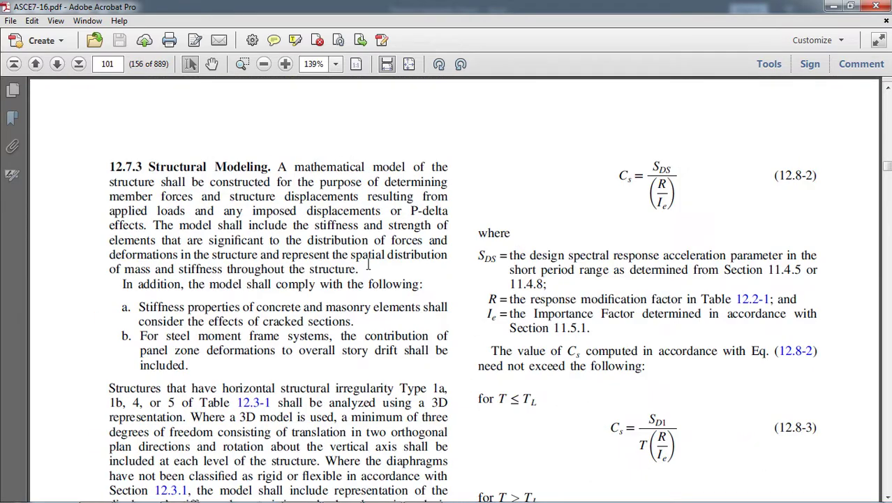
scroll(368, 262, up, 12)
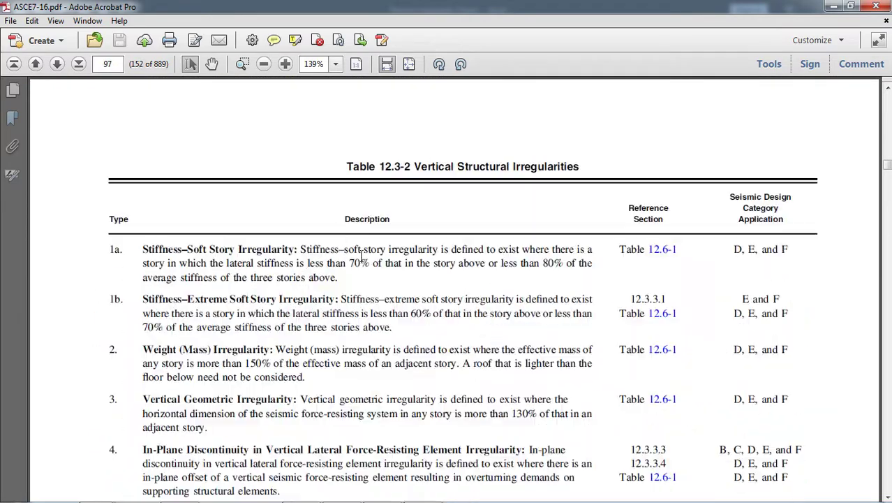
scroll(279, 249, up, 2)
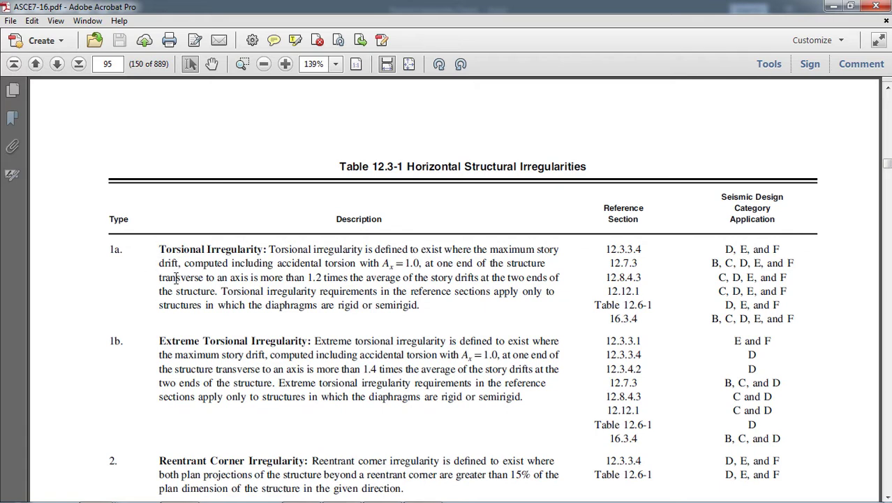
Step: Read torsional irregularity Types 1a and 1b in Table 12.3-1, then return to the ETABS model
scroll(168, 315, down, 1)
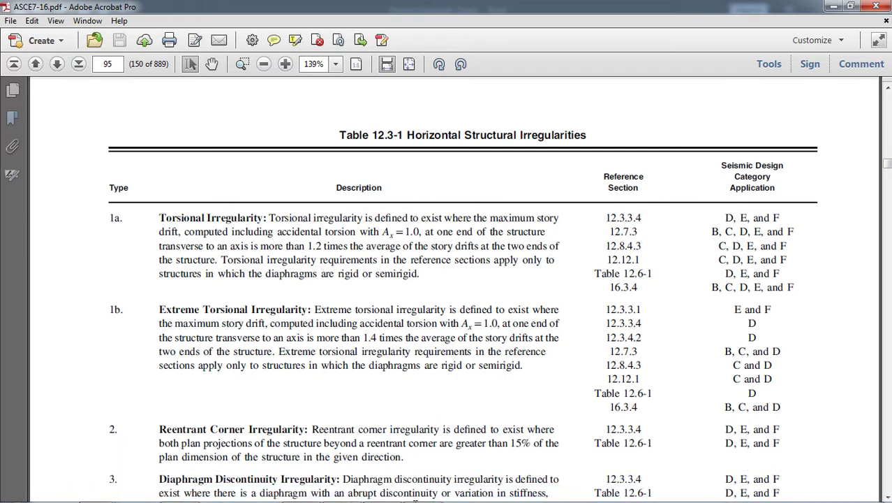
click(382, 496)
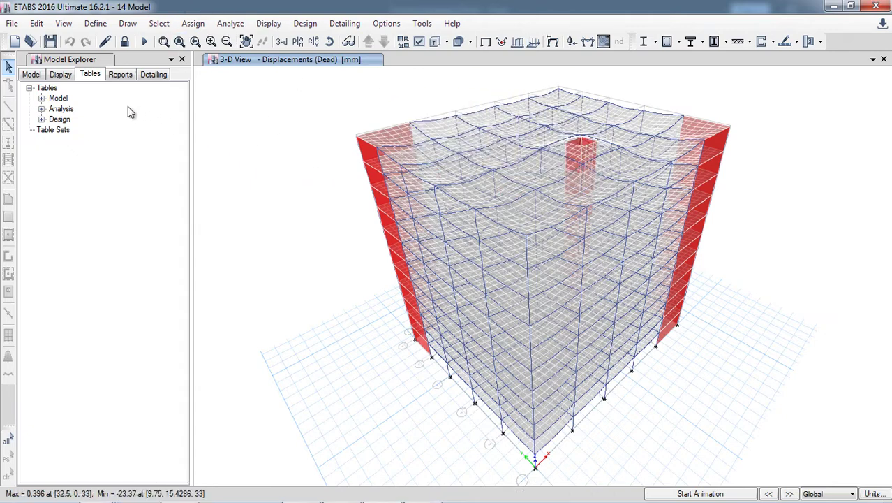
Step: Expand Analysis > Results > Displacements in the Tables tab and open Diaphragm Max/Avg Drifts
click(41, 110)
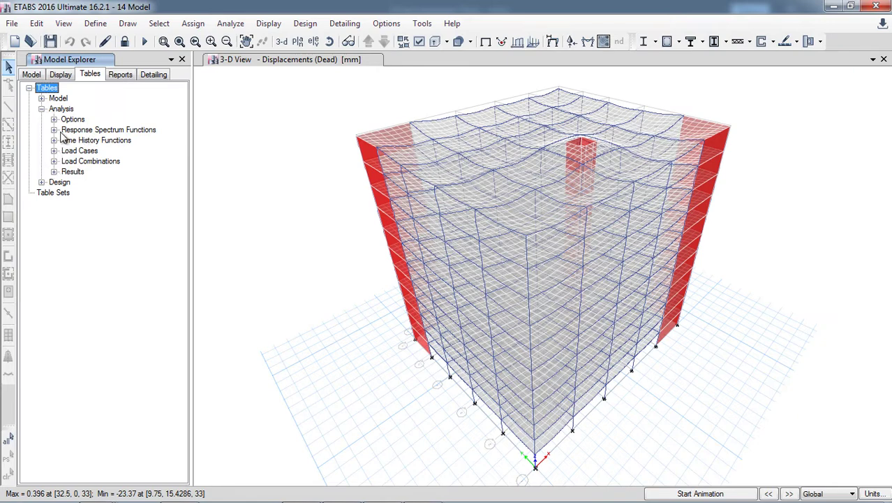
click(54, 172)
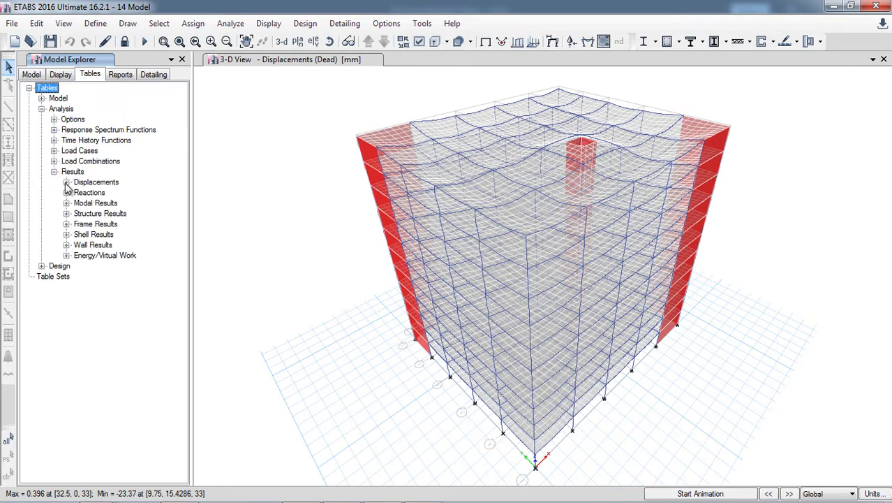
click(66, 183)
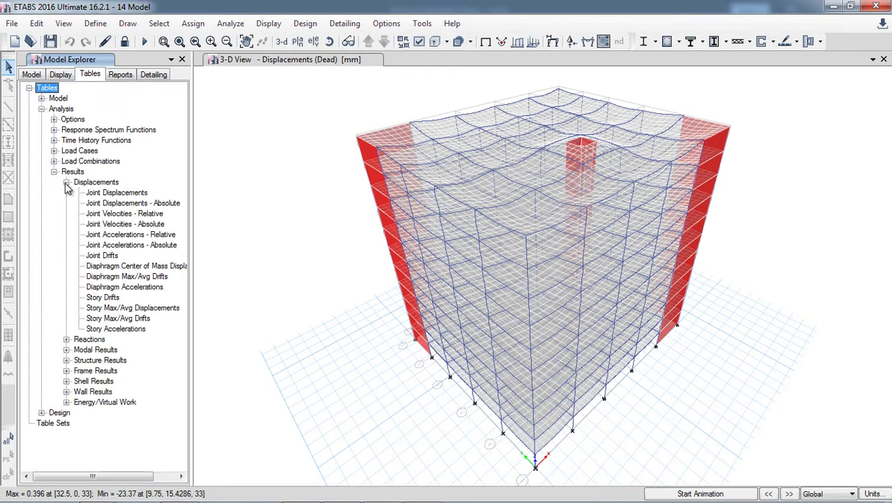
double_click(155, 278)
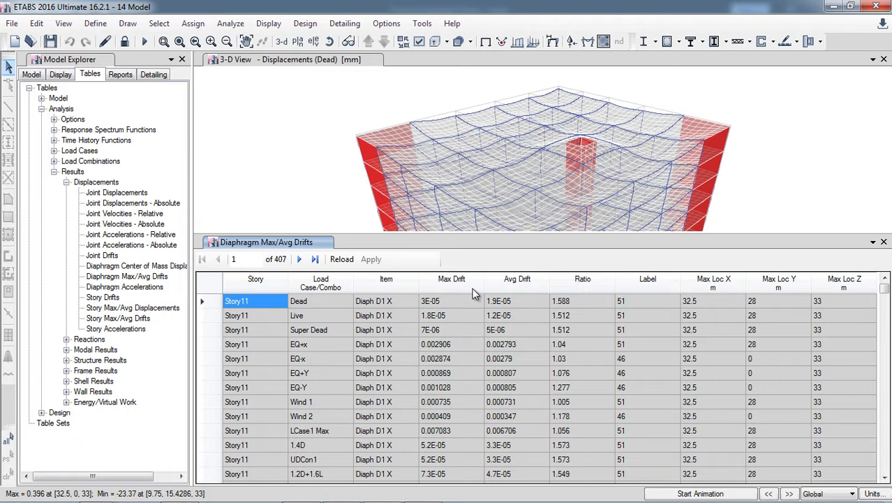
Step: Filter the drift table to load case EQ+x and item Diaph D1 X
right_click(324, 285)
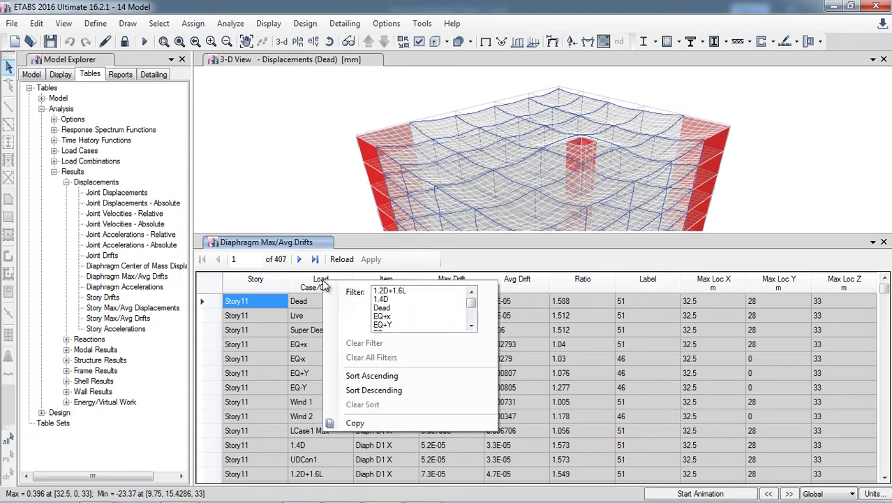
click(469, 326)
click(469, 326)
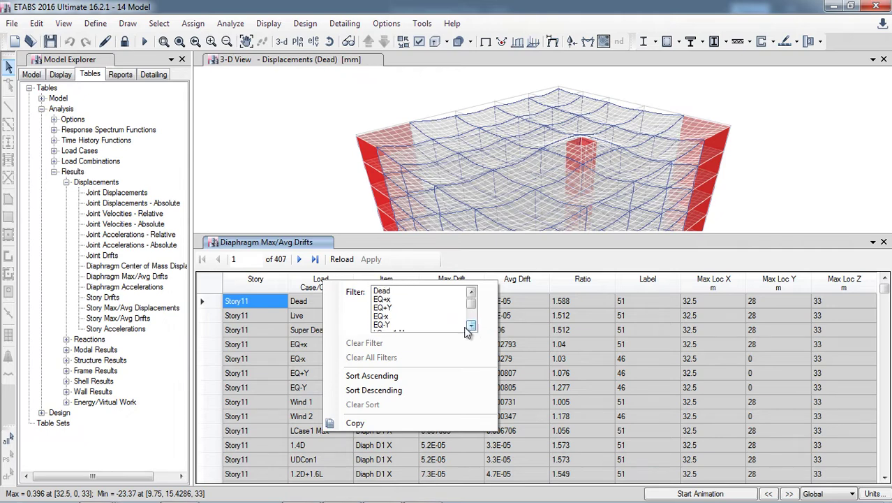
click(385, 300)
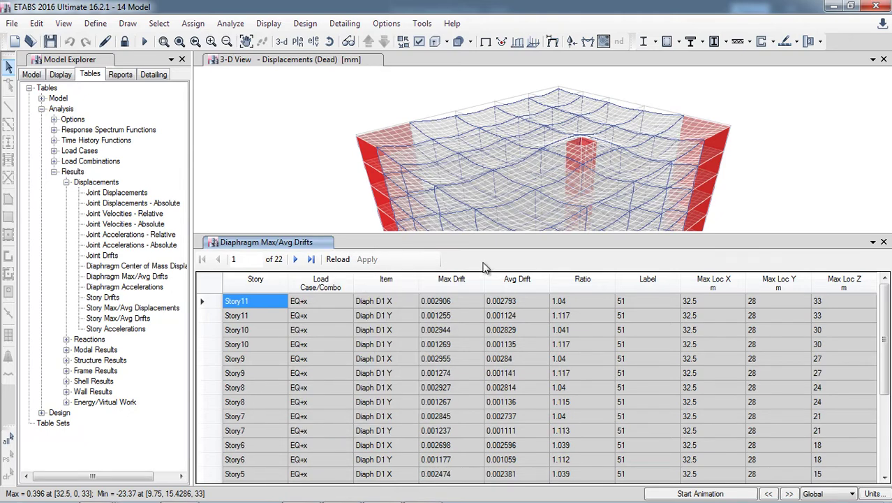
click(399, 284)
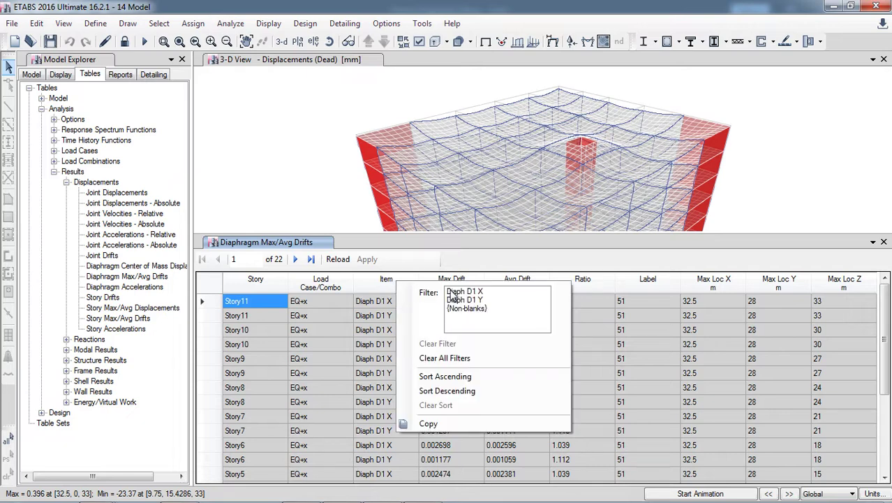
click(474, 291)
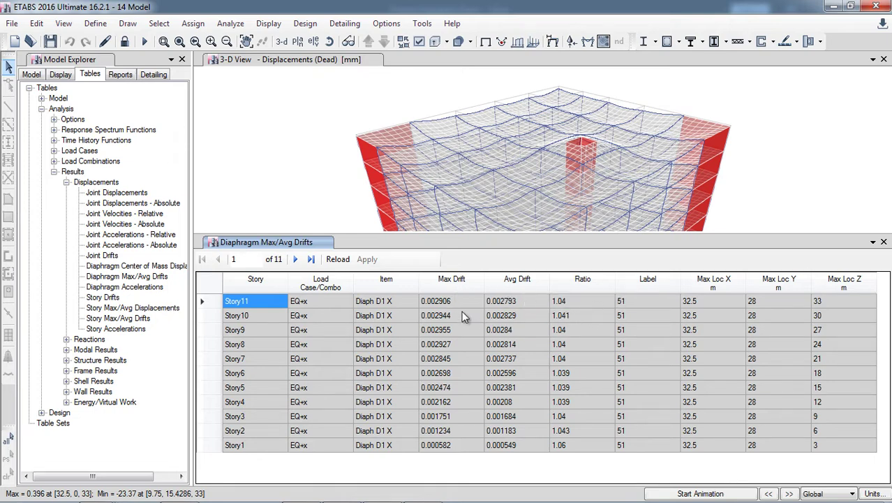
Step: Copy the Max Drift, Avg Drift and Ratio values for Story11 through Story1
drag(436, 302, 574, 345)
drag(577, 378, 578, 453)
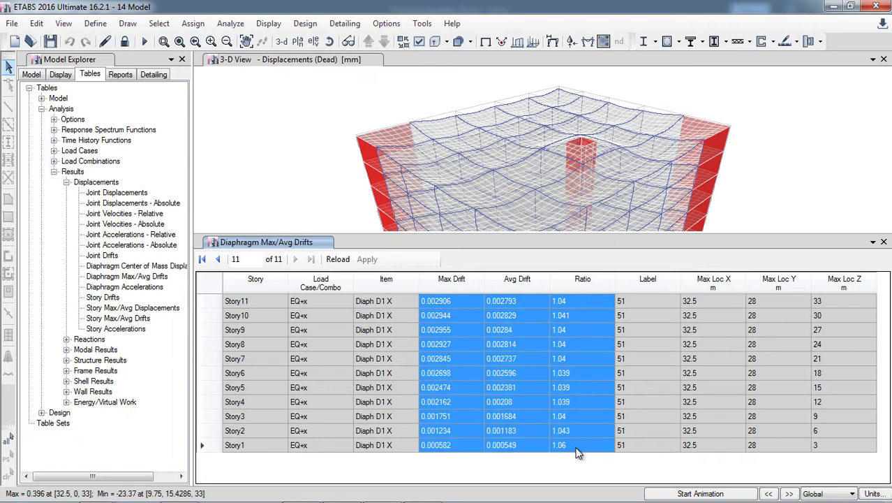
right_click(581, 302)
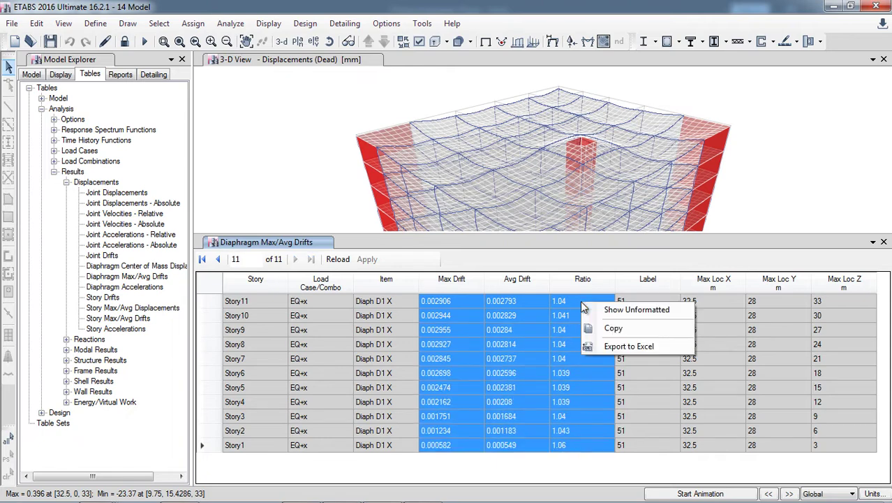
click(612, 328)
Step: Paste the copied EQ+x drifts and ratios into cells E4:G14 of the workbook
mouse_move(424, 475)
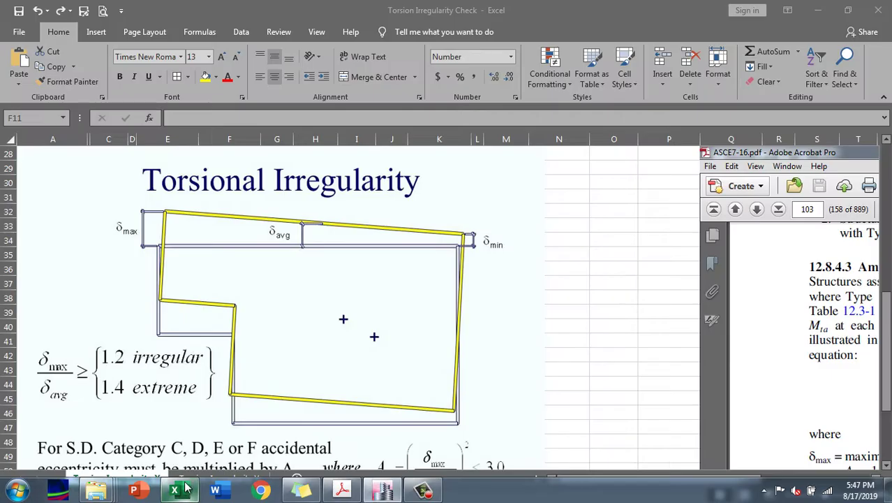
click(175, 491)
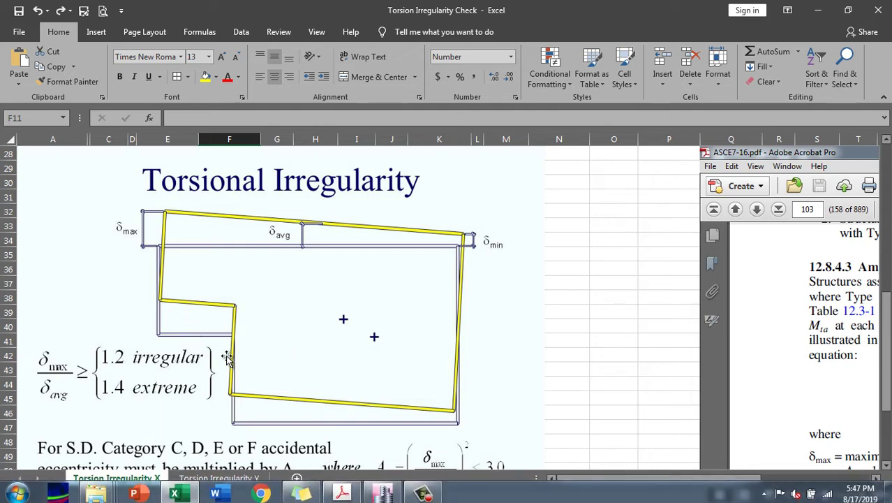
scroll(213, 351, up, 9)
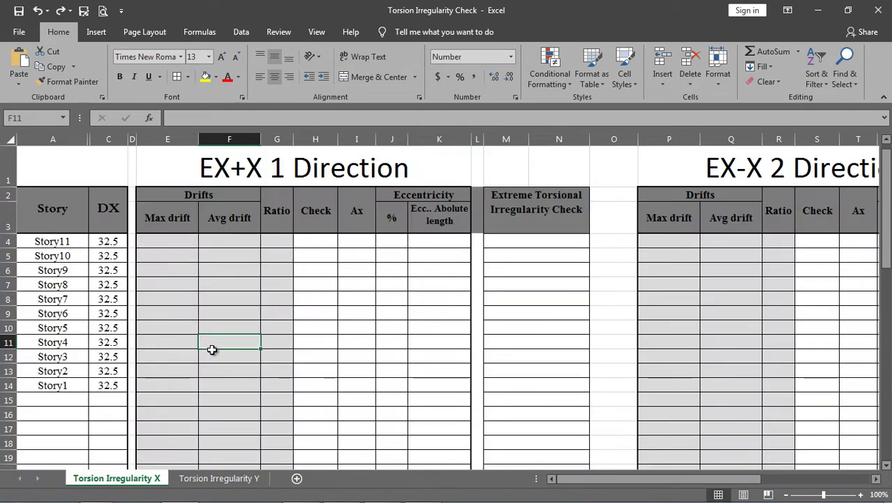
click(169, 246)
right_click(169, 247)
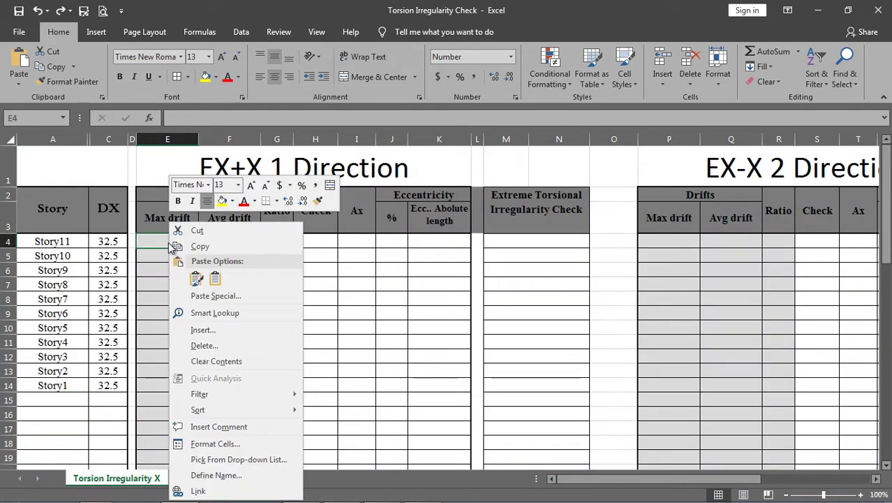
click(217, 274)
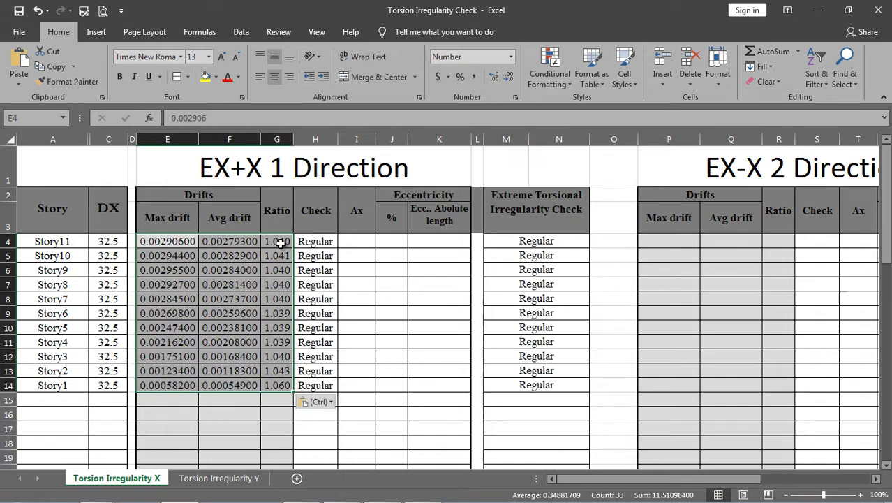
Step: Check the pasted ratios in G4 and G6 and the Regular check formula in H4
click(278, 268)
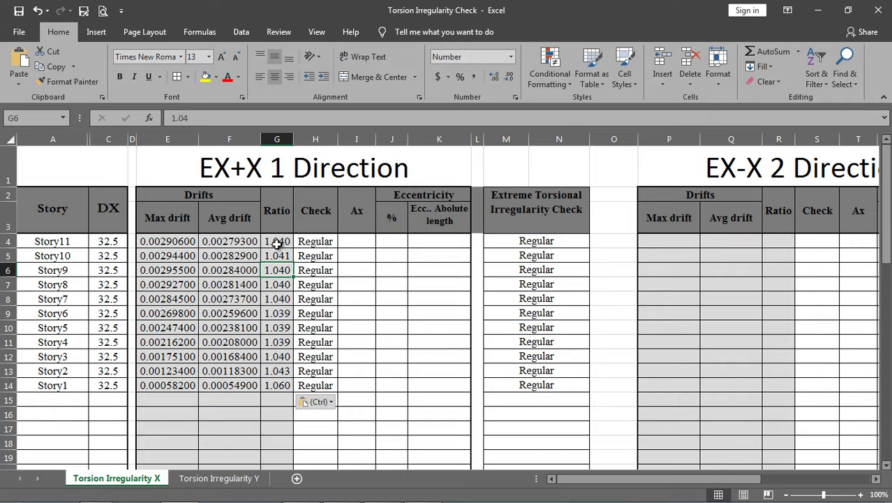
click(308, 240)
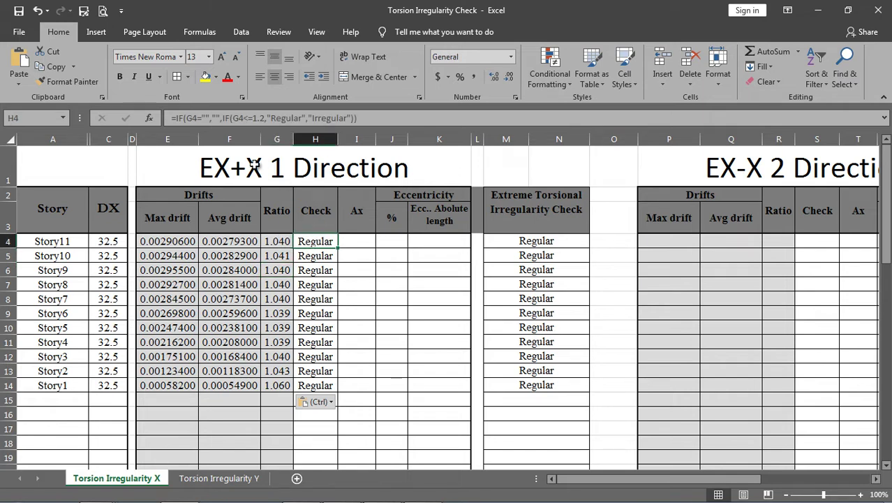
click(277, 242)
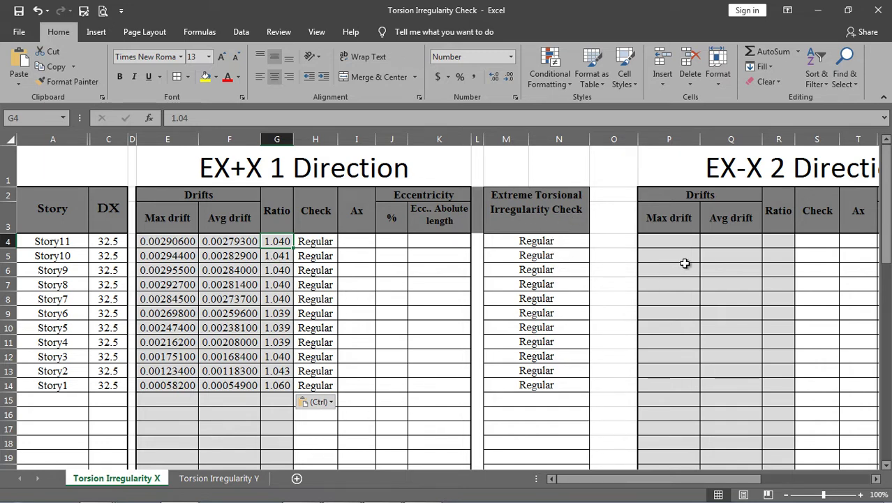
drag(644, 482, 634, 481)
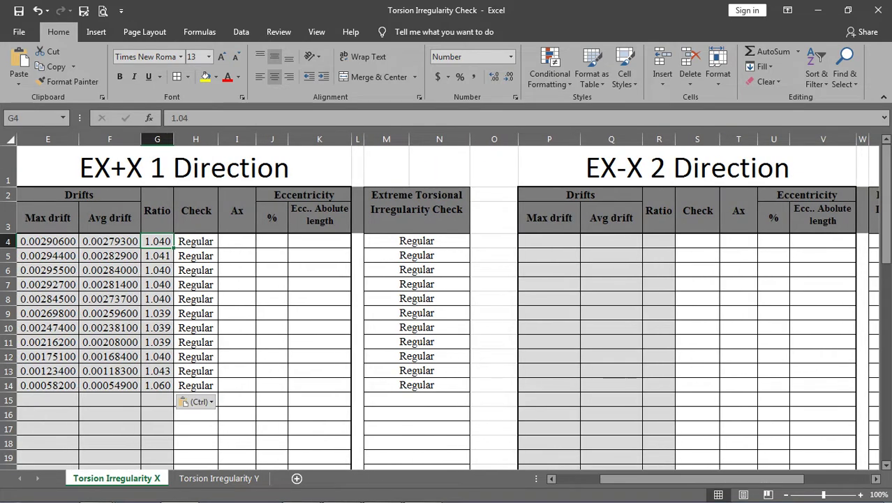
Step: Refilter the ETABS diaphragm drift table to the EQ-x load case
mouse_move(317, 492)
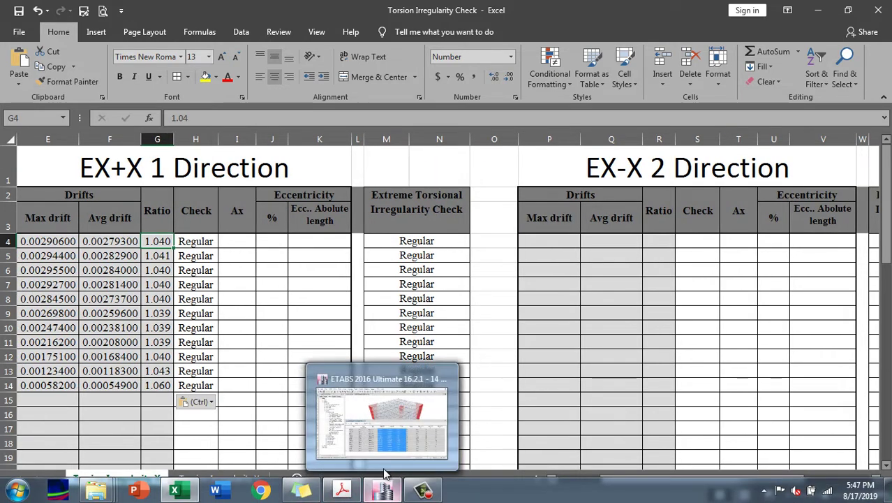
click(383, 491)
right_click(336, 288)
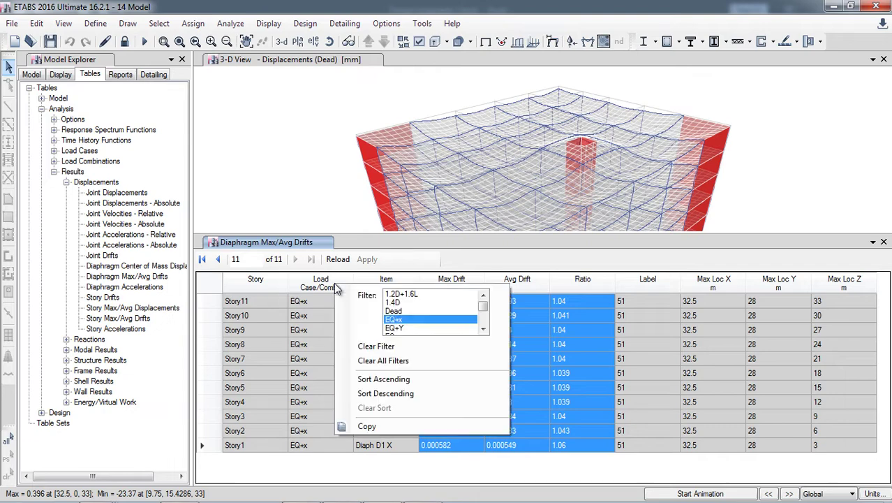
click(483, 329)
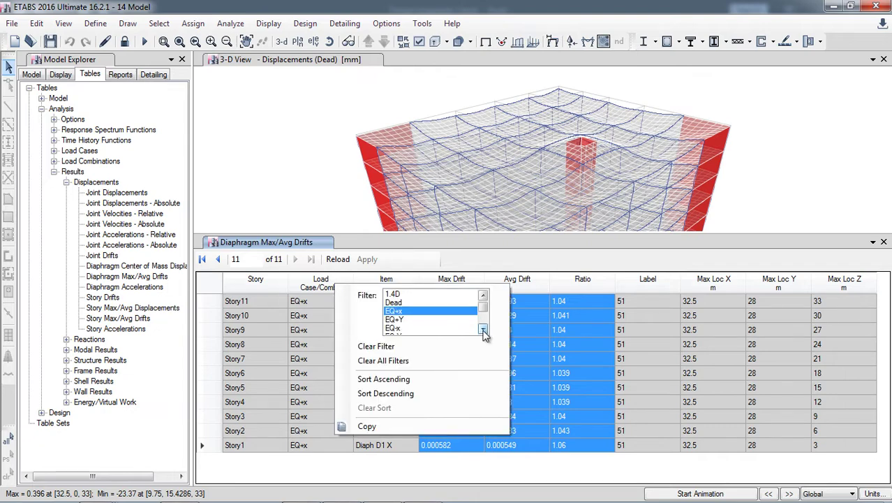
click(482, 329)
click(402, 321)
click(461, 260)
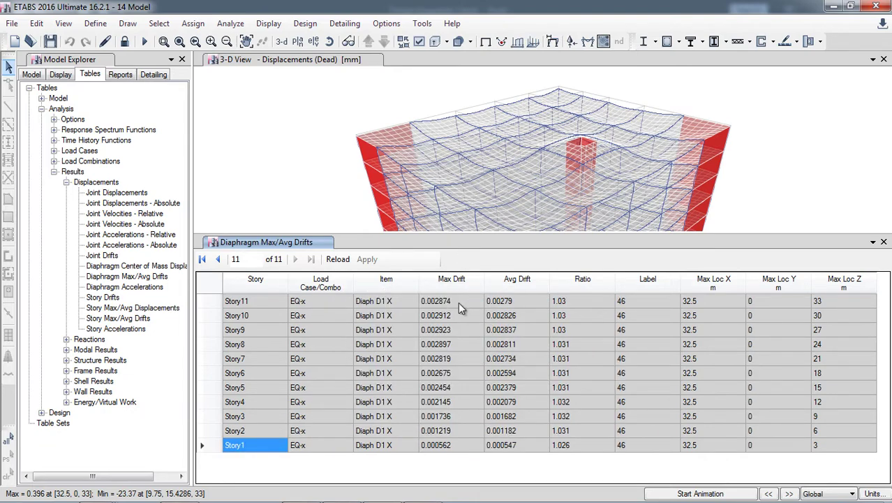
Step: Copy the EQ-x Max Drift, Avg Drift and Ratio values for all stories
drag(445, 301, 574, 447)
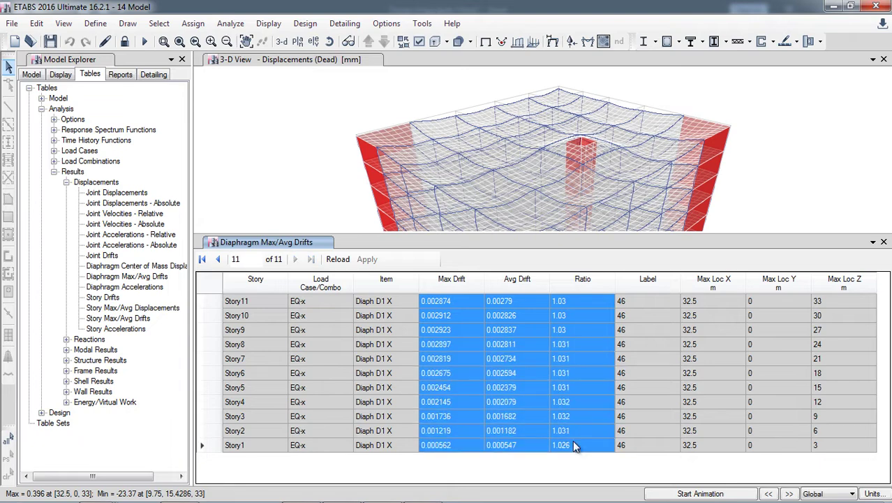
right_click(574, 447)
click(588, 465)
Step: Paste the EQ-x drifts and ratios into P4:R14, then go to the Torsion Irregularity Y sheet
mouse_move(304, 493)
click(175, 490)
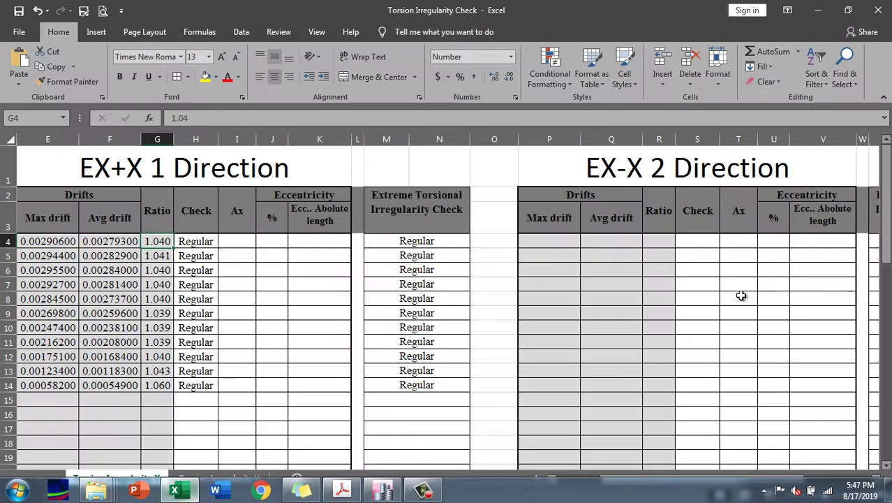
click(552, 243)
right_click(552, 243)
click(604, 280)
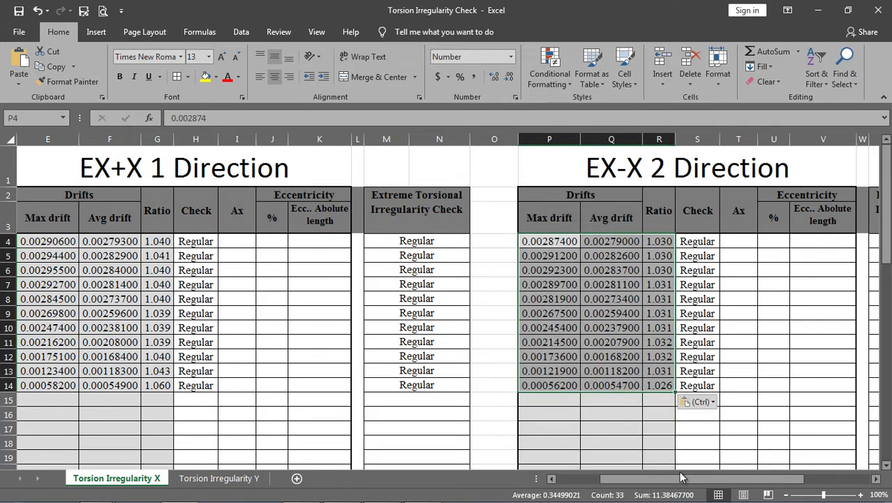
drag(688, 479, 719, 482)
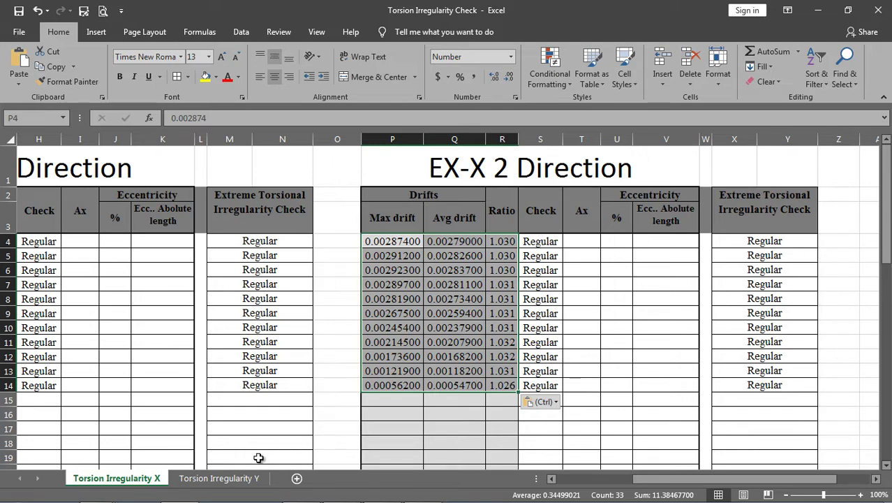
click(241, 477)
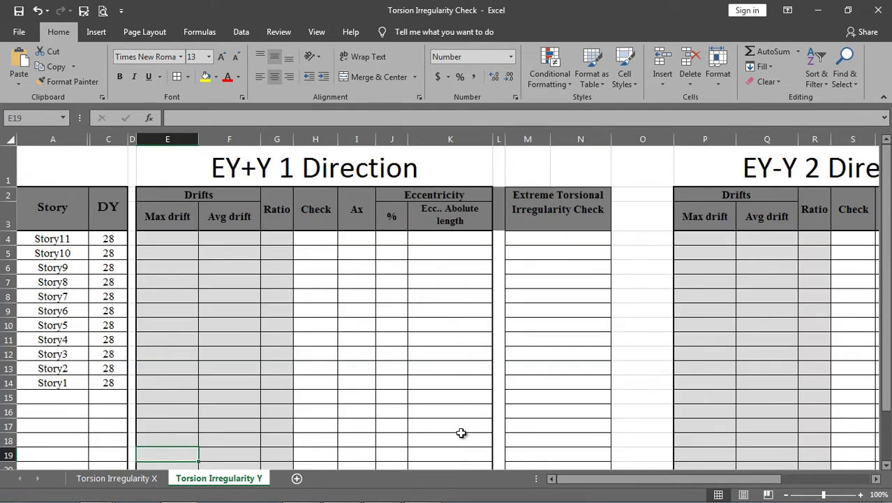
Step: In ETABS, filter the drift table to load case EQ+Y and item Diaph D1 Y
click(384, 490)
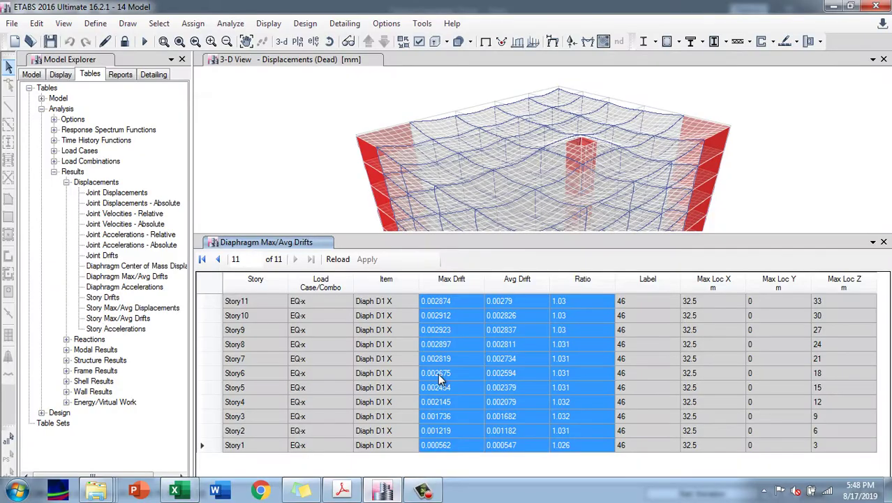
right_click(320, 281)
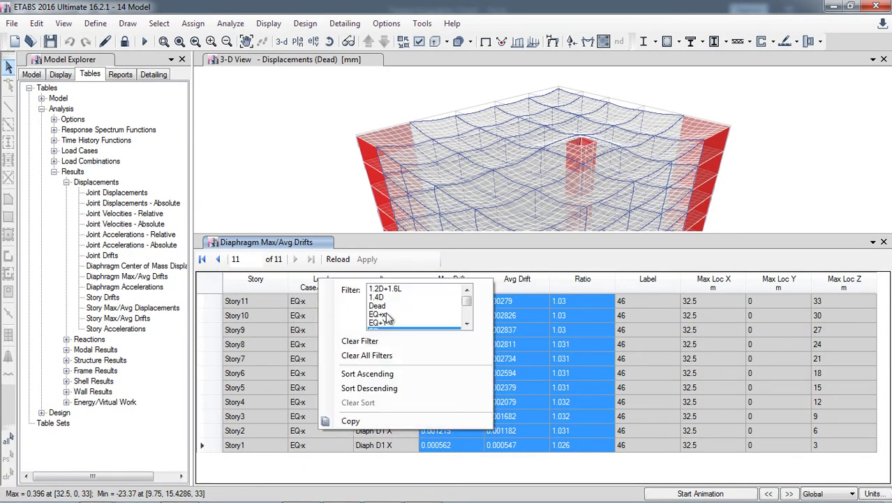
click(388, 325)
click(441, 266)
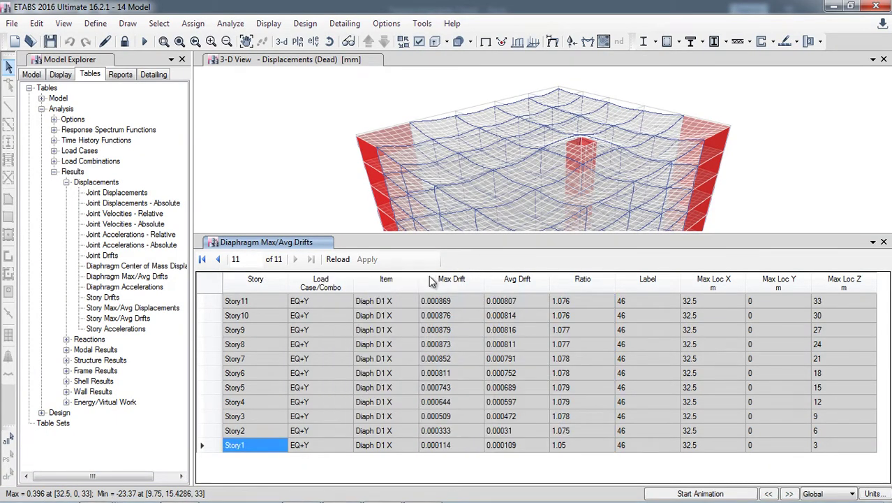
right_click(399, 286)
click(475, 301)
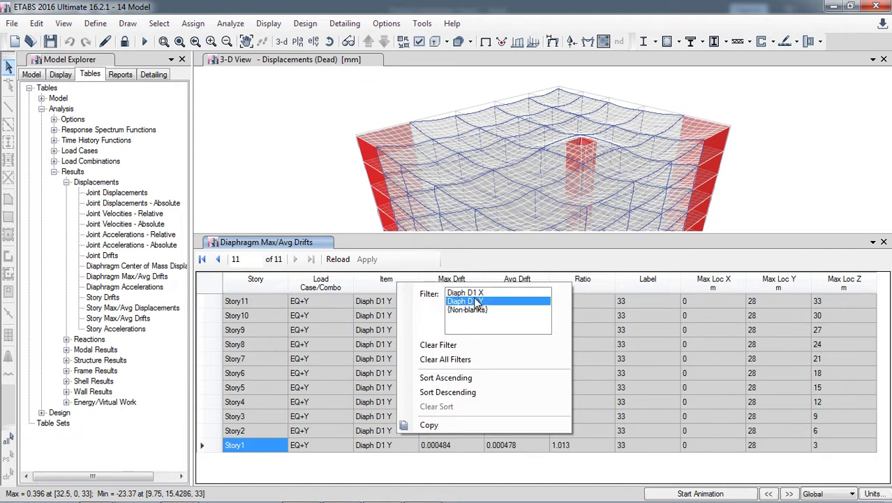
click(525, 265)
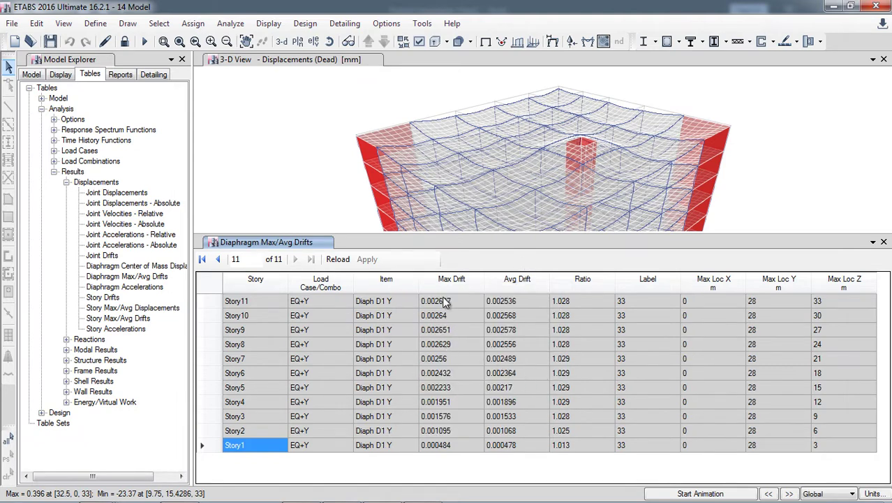
Step: Copy the EQ+Y Max Drift, Avg Drift and Ratio values for all eleven stories
drag(444, 301, 574, 445)
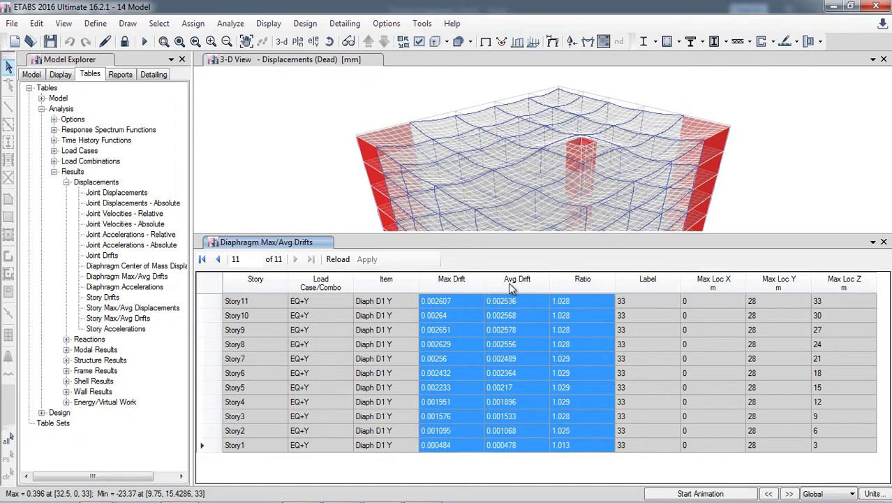
right_click(585, 304)
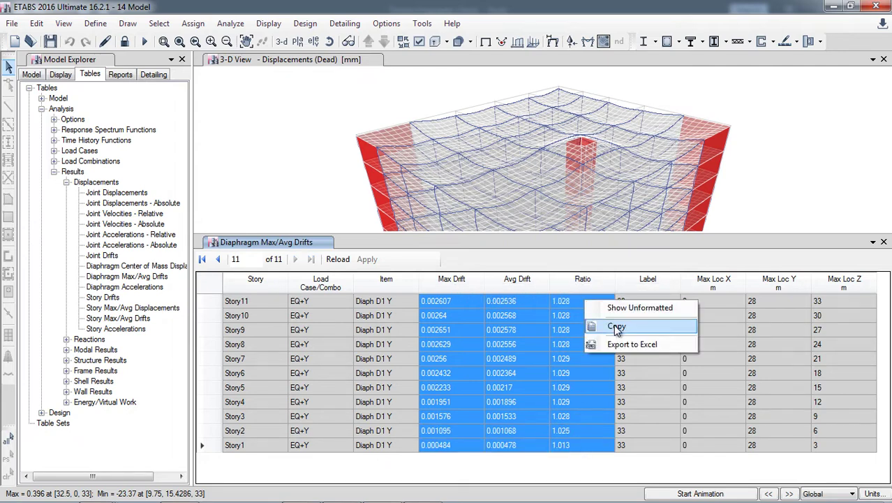
click(616, 325)
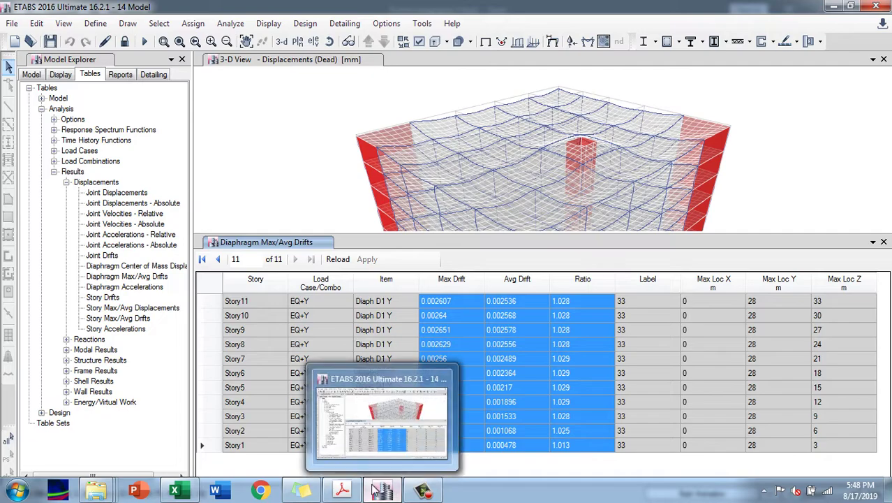
Step: Paste the EQ+Y drifts and ratios (1.013–1.029) into E4:G14 on the Torsion Irregularity Y sheet
click(175, 490)
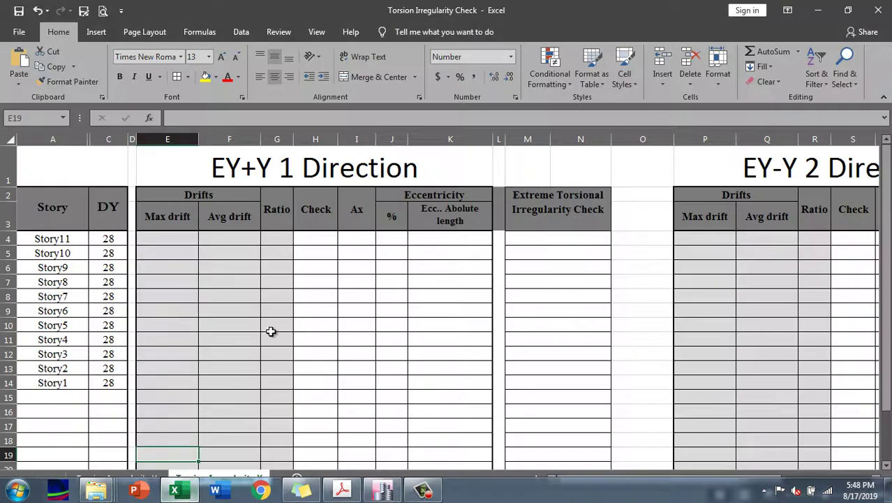
right_click(178, 240)
click(222, 277)
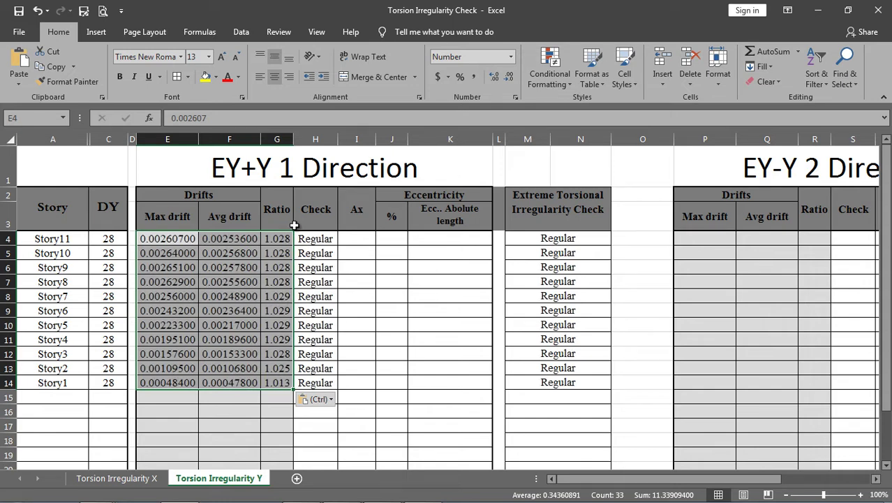
mouse_move(171, 493)
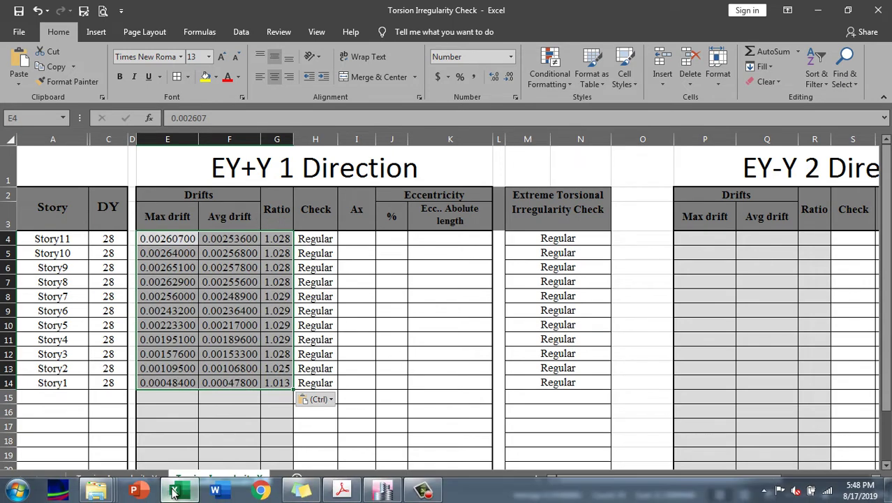
Step: Filter the ETABS diaphragm drift table's Load Case/Combo column to show only EQ-Y
click(382, 490)
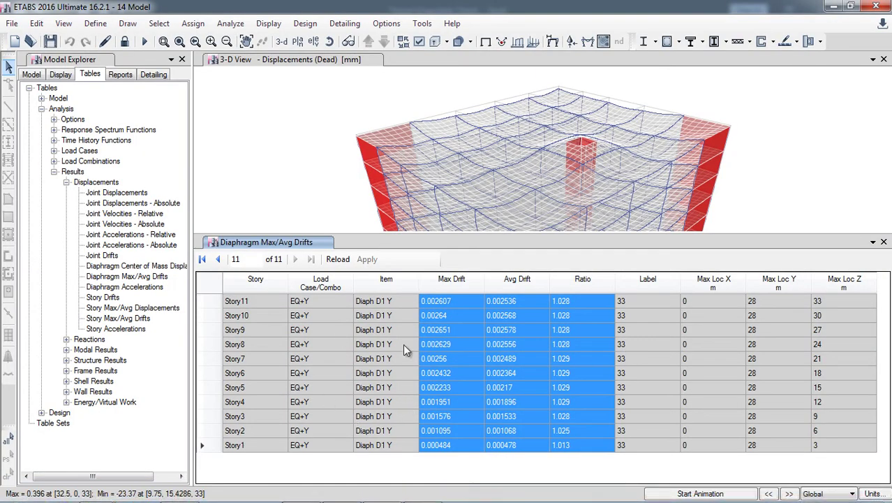
click(333, 290)
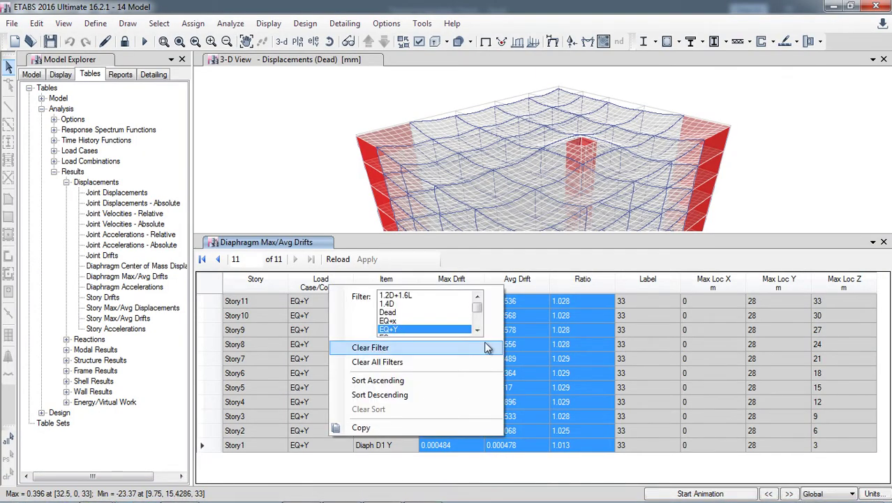
click(476, 329)
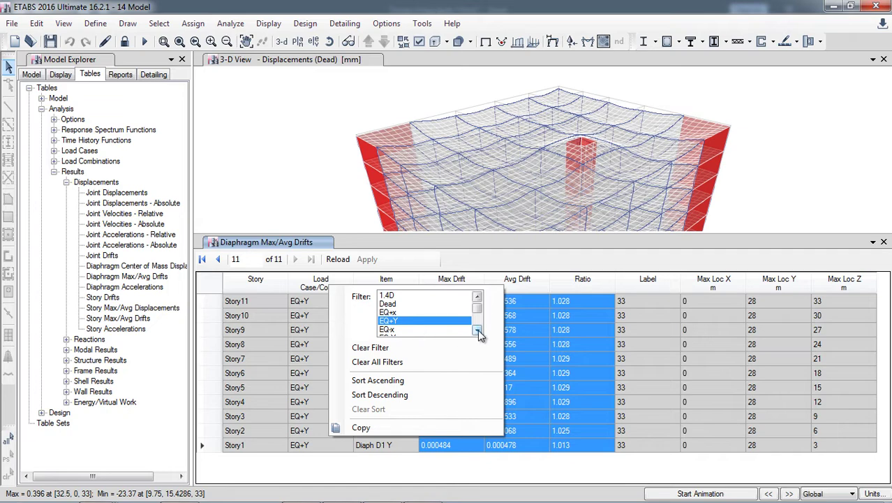
click(477, 334)
click(413, 328)
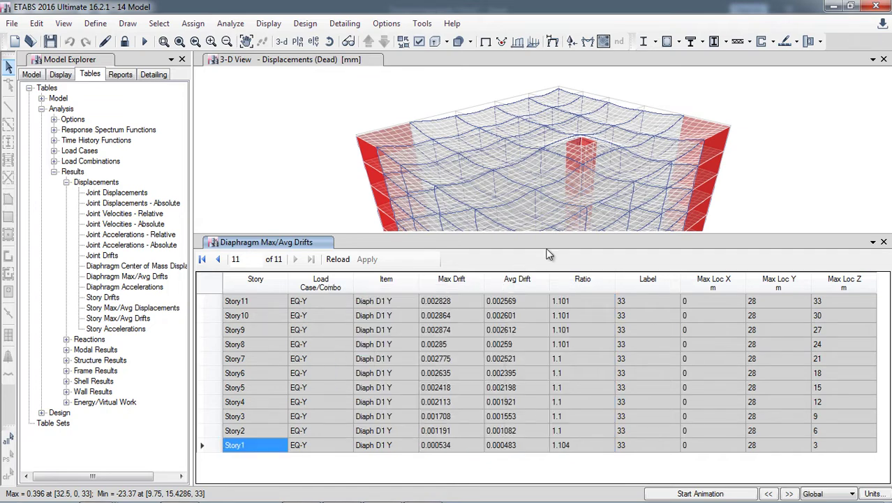
Step: Copy the EQ-Y Max Drift, Avg Drift and Ratio values and return to the Excel workbook
drag(440, 307, 576, 445)
right_click(577, 445)
click(609, 468)
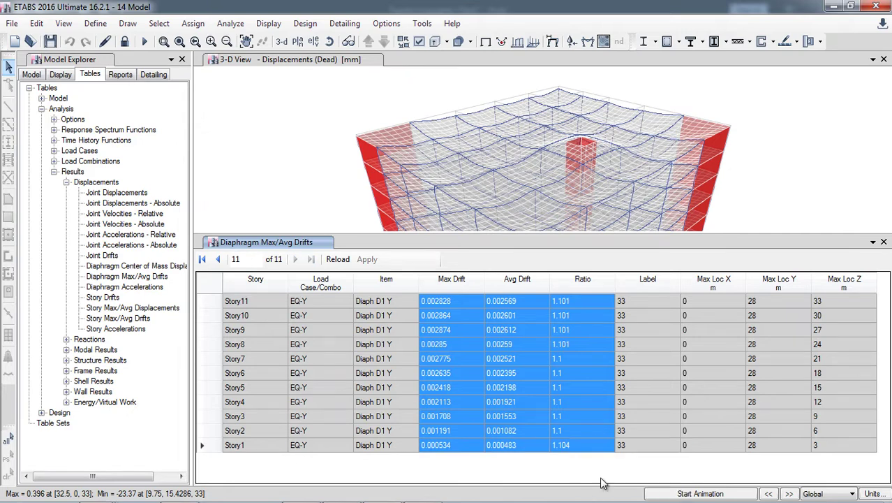
mouse_move(419, 492)
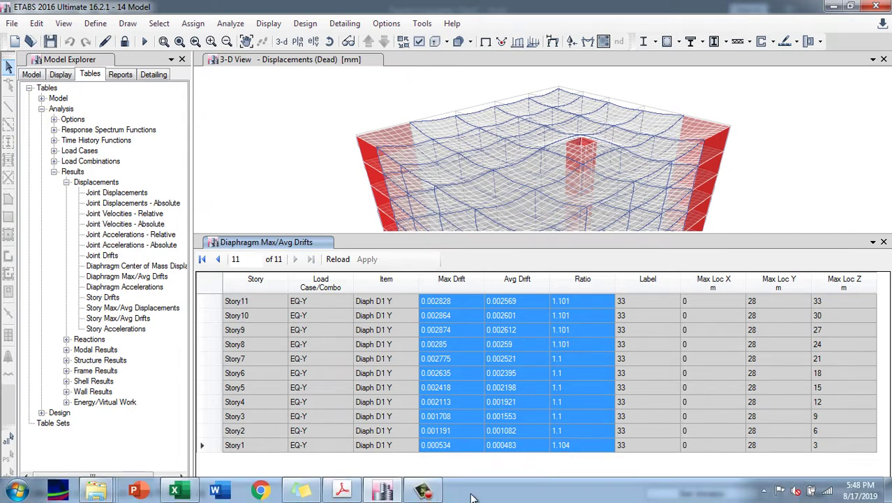
click(176, 491)
Step: Paste the EQ-Y max drifts, avg drifts and ratios into P4:R14, then bring ETABS back up
right_click(694, 241)
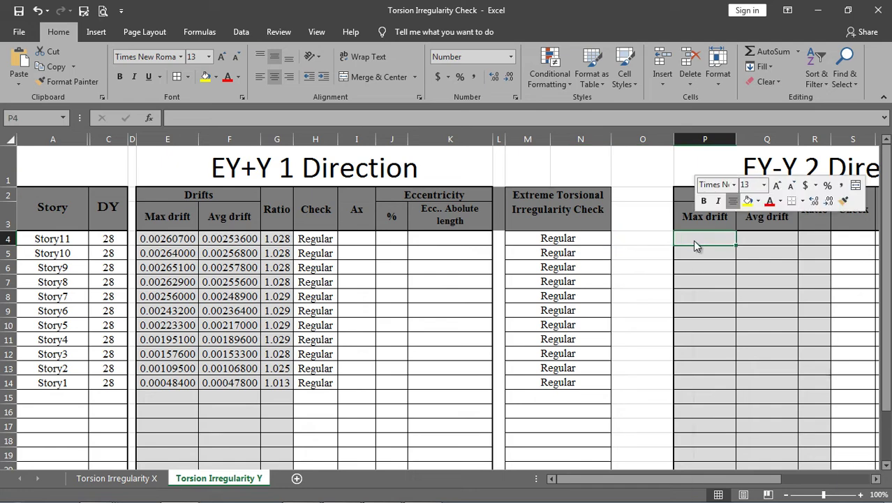
click(739, 281)
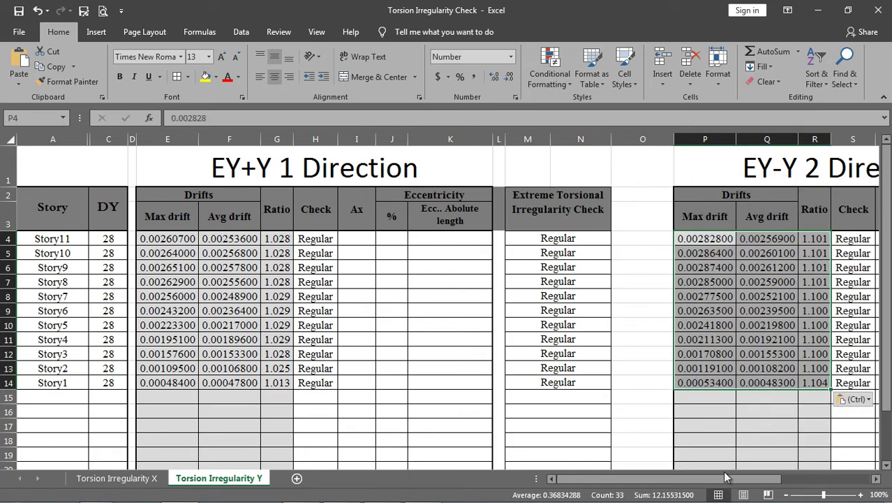
drag(726, 477, 814, 477)
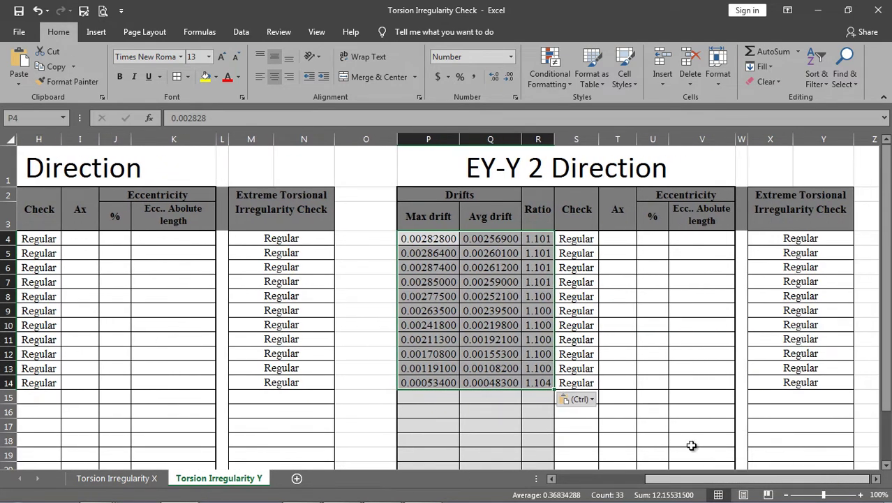
click(383, 490)
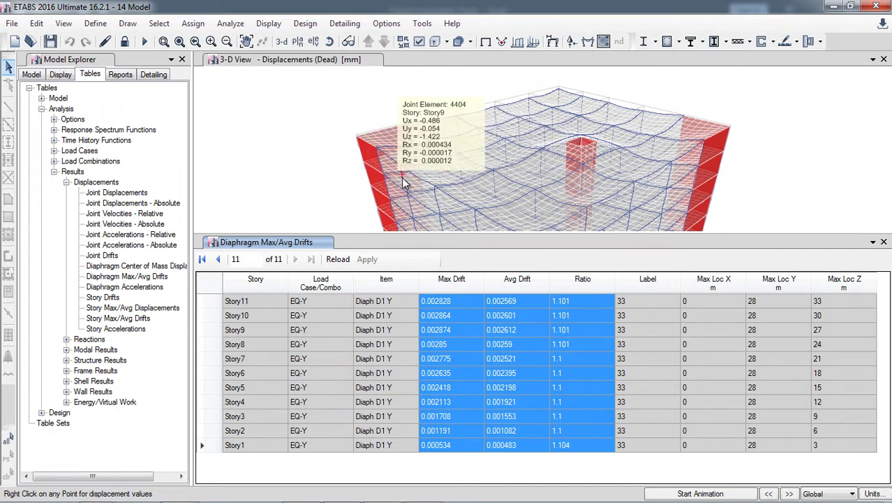
mouse_move(324, 479)
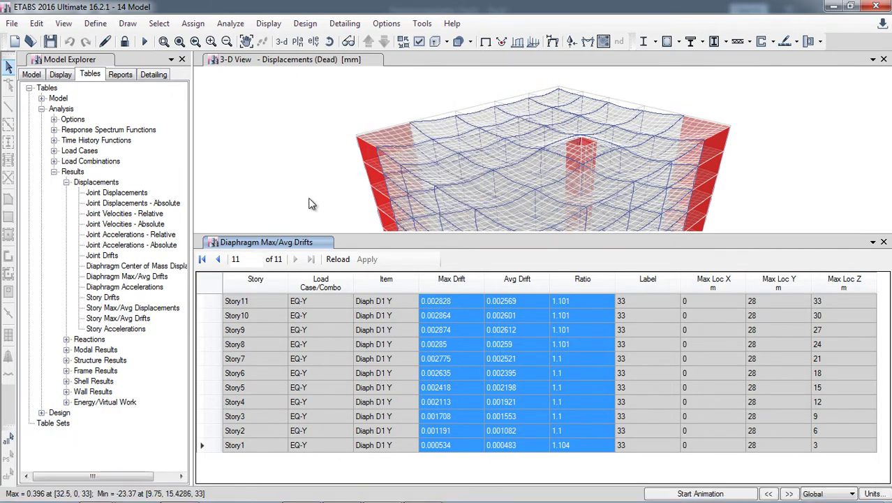
Step: In Excel, show the Torsion Irregularity X sheet's ASCE equation 12.8-14 excerpt on the Ax factor
mouse_move(293, 497)
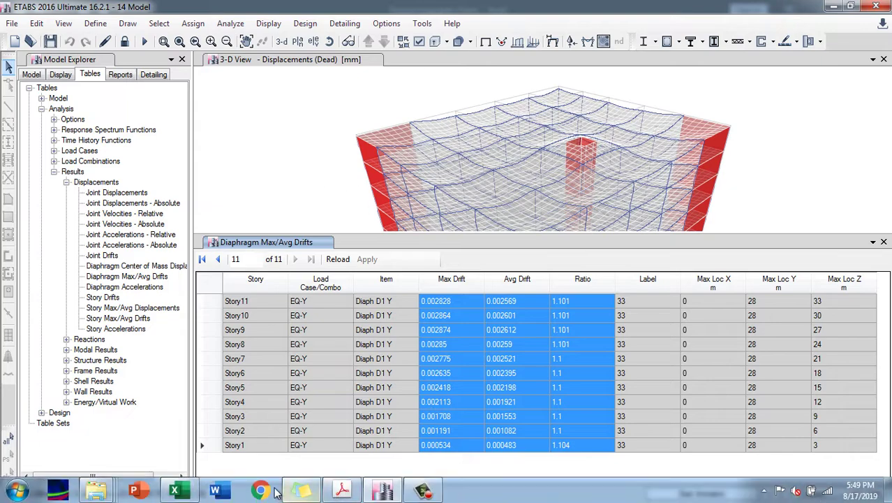
click(174, 491)
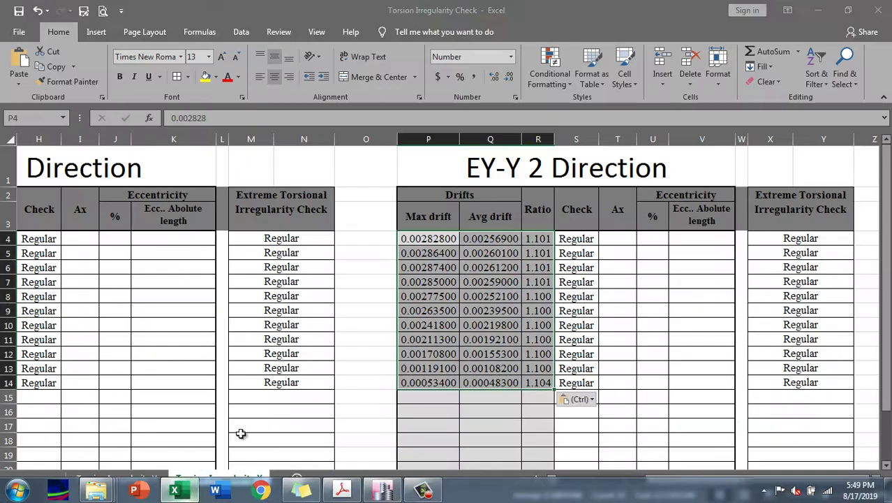
scroll(276, 361, down, 3)
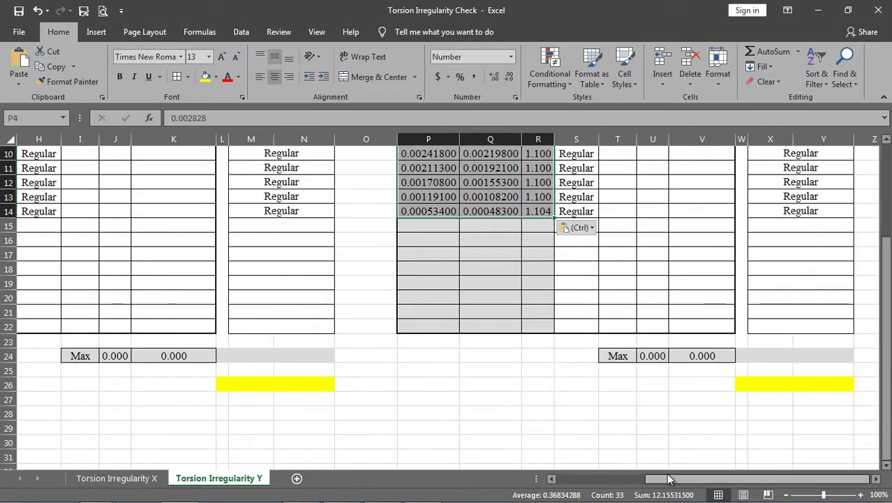
click(117, 478)
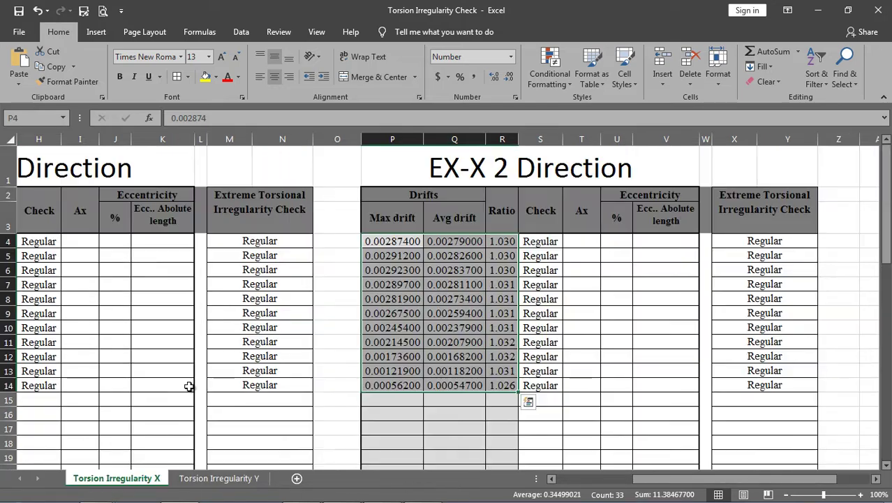
scroll(202, 381, down, 5)
scroll(222, 378, down, 6)
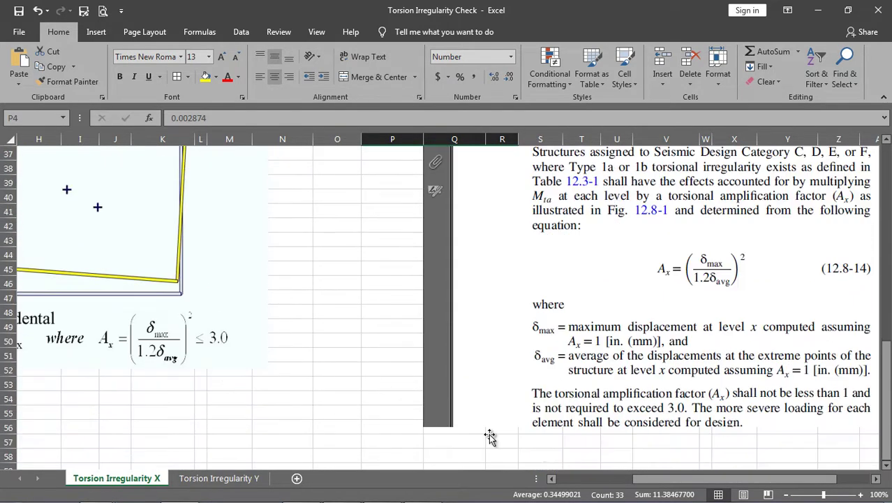
drag(625, 480, 659, 480)
scroll(294, 282, up, 4)
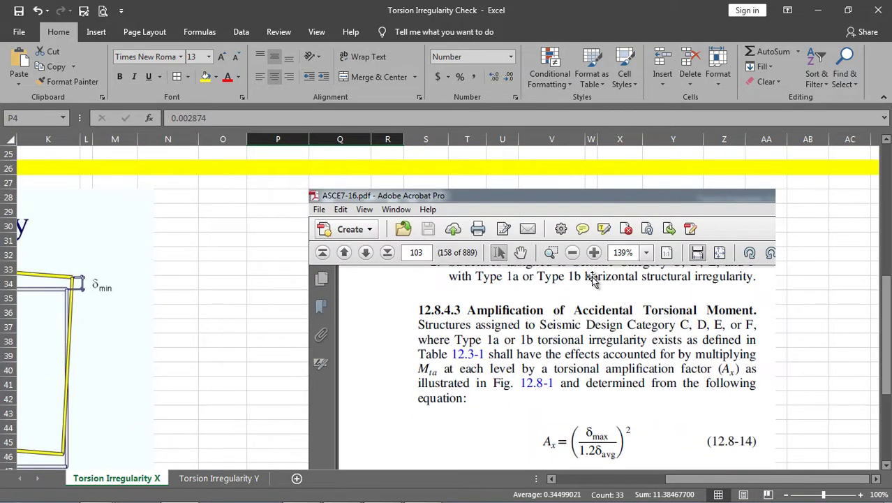
scroll(504, 369, down, 1)
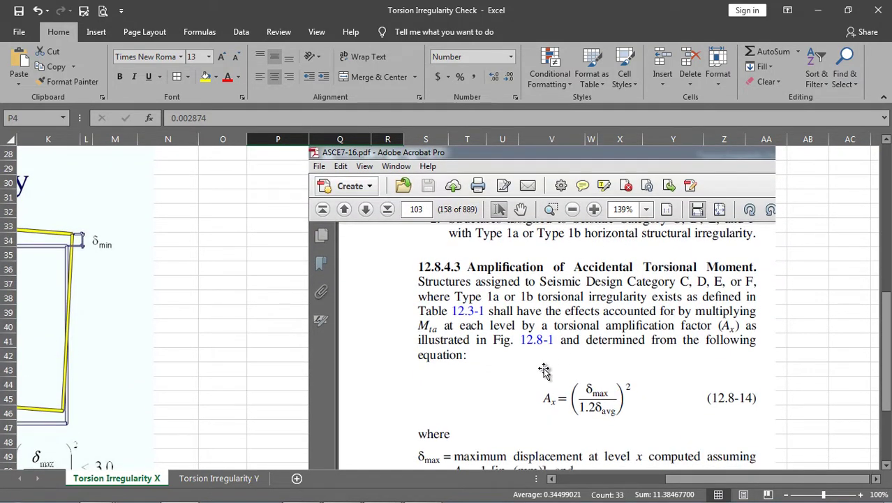